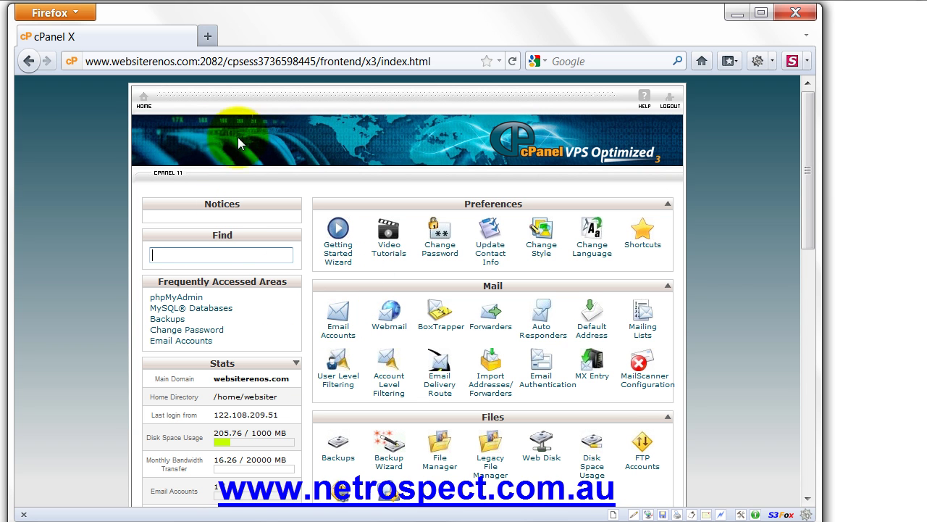
# Step: In cPanel's Email Accounts list, open the More actions for the test mailbox
pyautogui.click(337, 323)
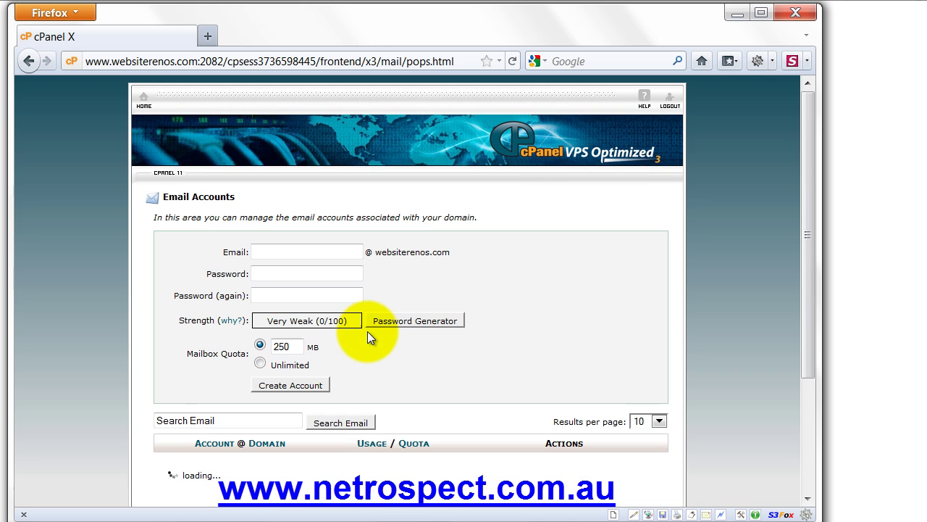
pyautogui.scroll(-2, 594, 362)
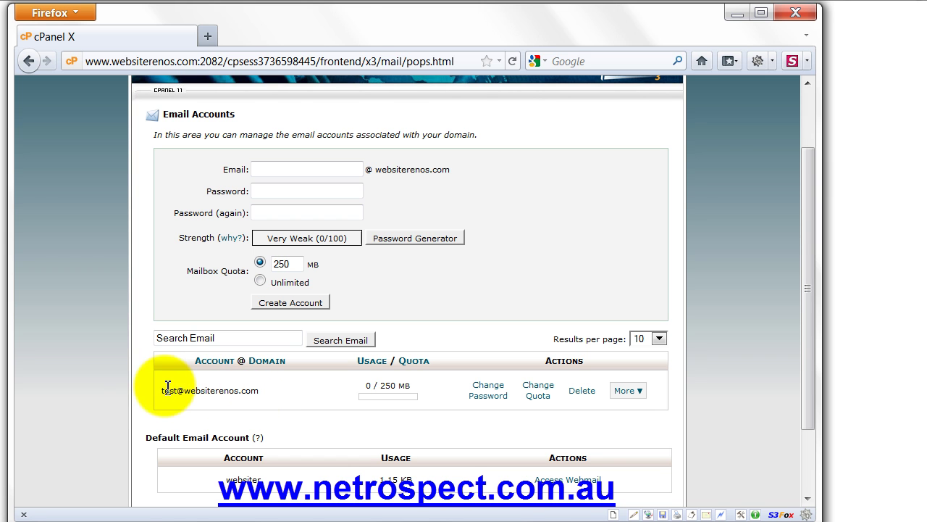
pyautogui.moveTo(152, 390); pyautogui.dragTo(264, 391)
pyautogui.click(264, 391)
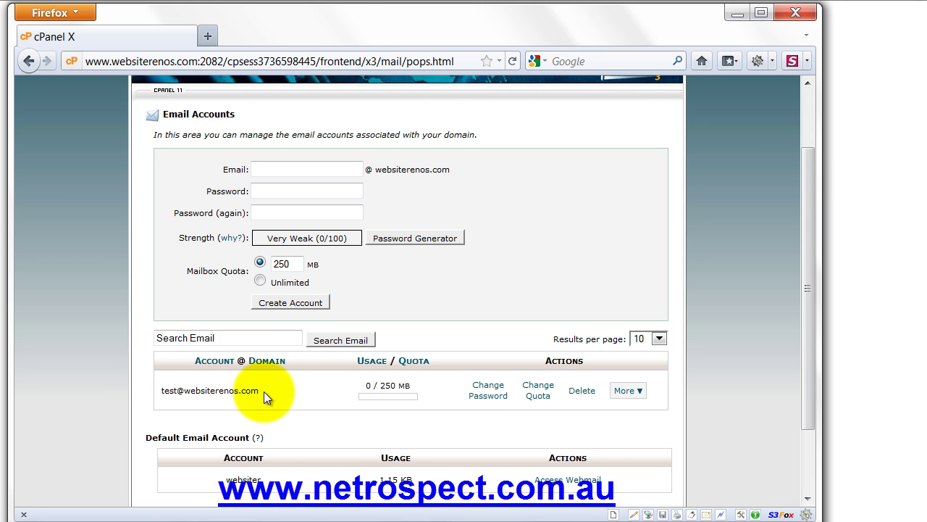
pyautogui.click(642, 391)
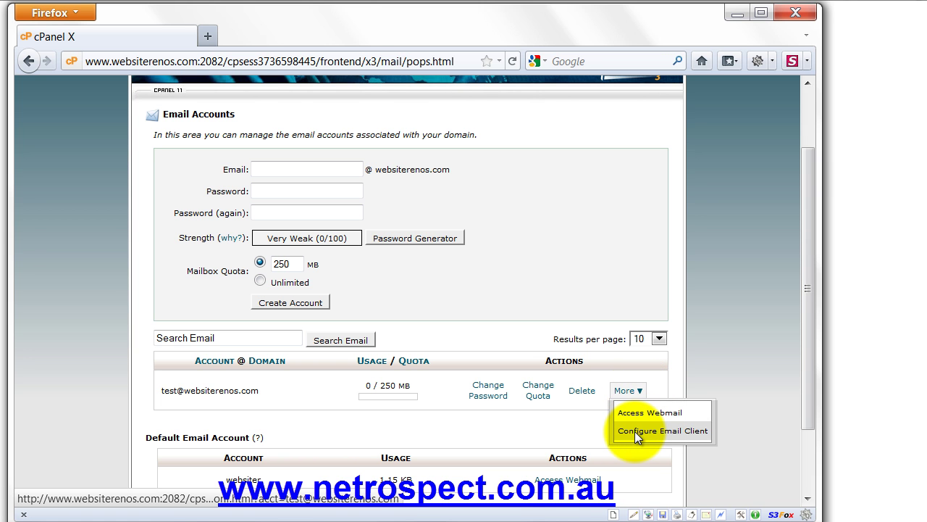
# Step: Open Configure Email Client for the test mailbox and scroll to its manual server settings, including outgoing ports 26 and 465
pyautogui.click(635, 431)
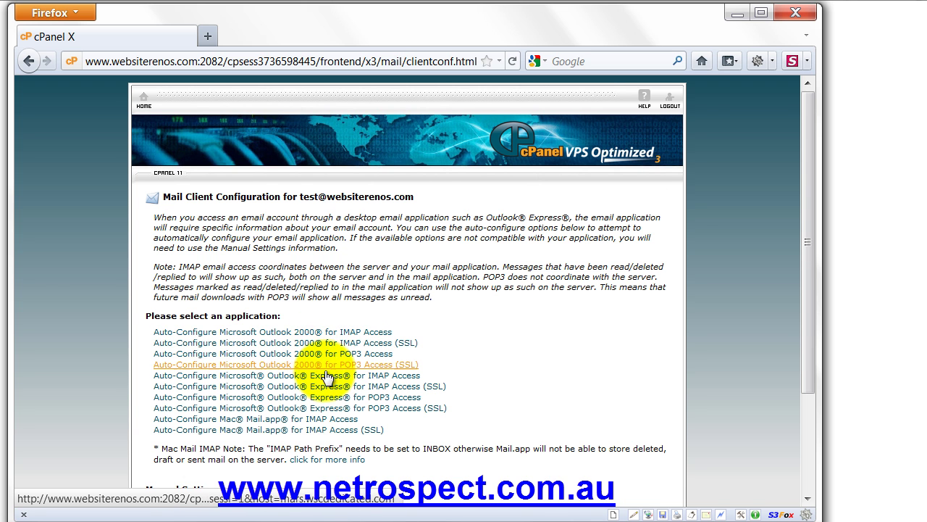
pyautogui.scroll(-2, 445, 399)
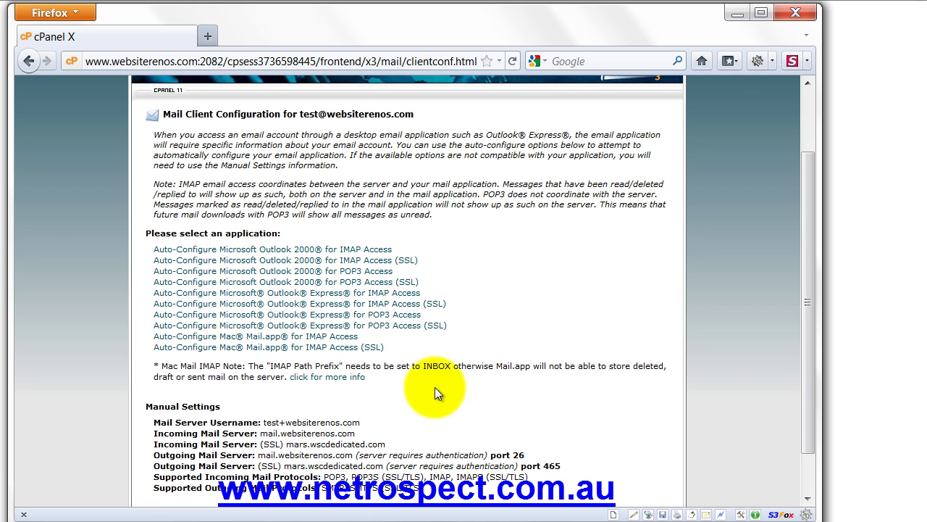
pyautogui.scroll(-1, 428, 384)
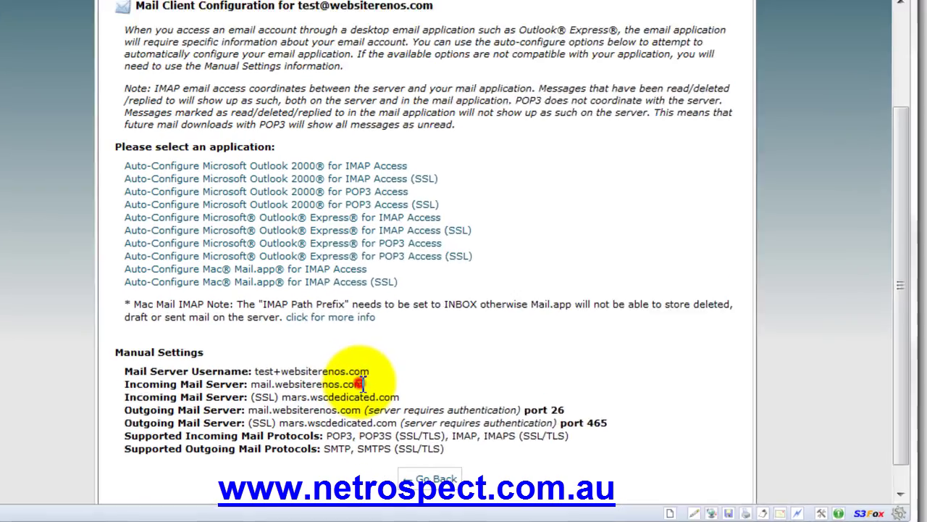
pyautogui.moveTo(353, 407); pyautogui.dragTo(139, 408)
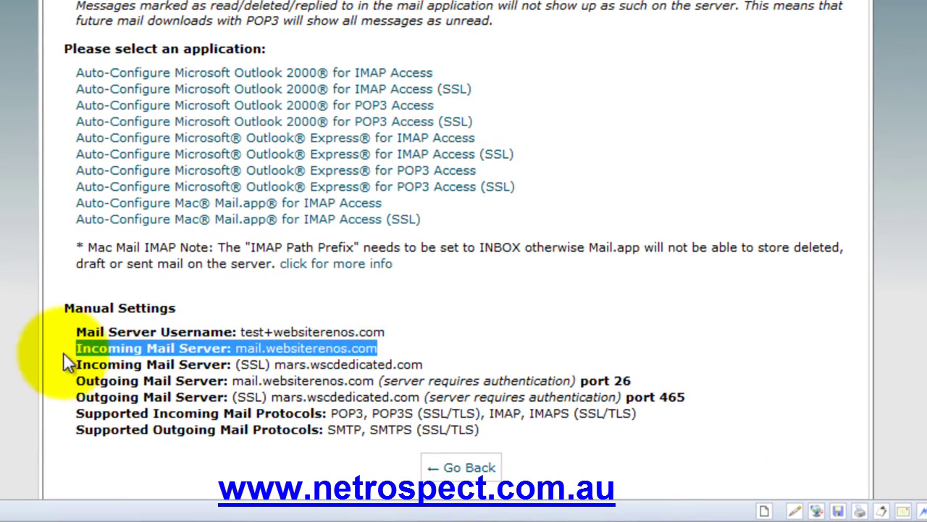
pyautogui.moveTo(390, 330); pyautogui.dragTo(76, 334)
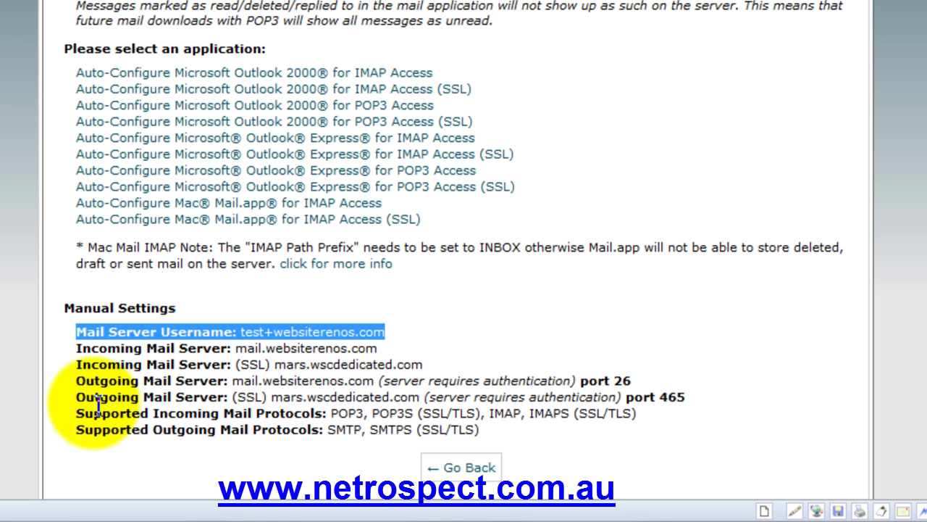
pyautogui.click(642, 382)
pyautogui.moveTo(641, 382); pyautogui.dragTo(73, 388)
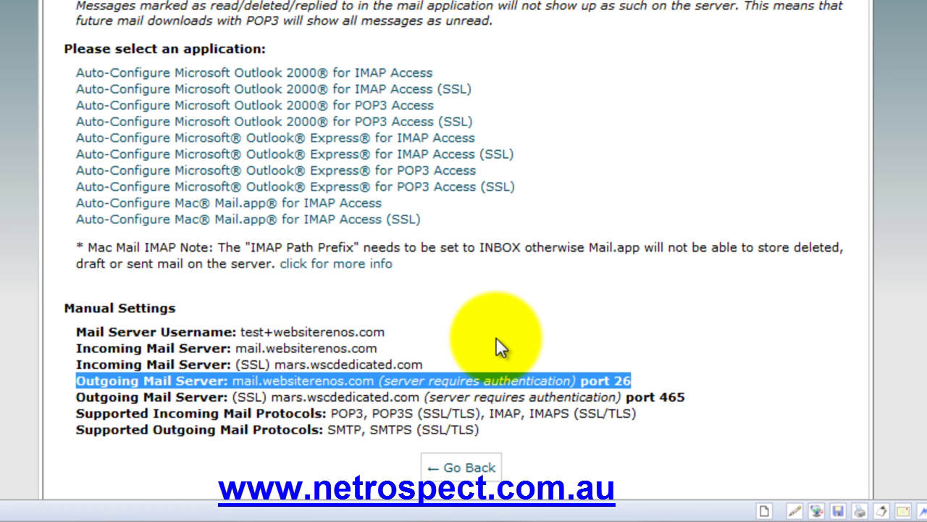
pyautogui.click(496, 337)
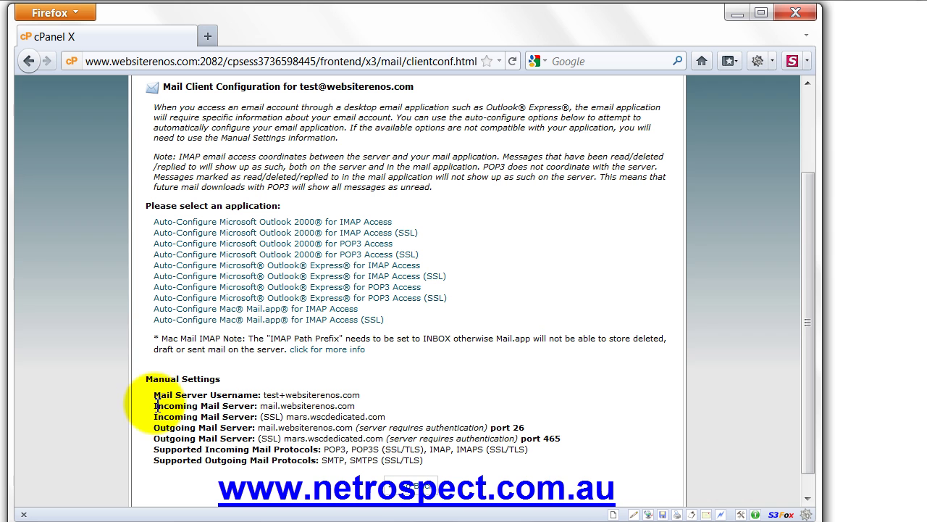
pyautogui.moveTo(150, 412); pyautogui.dragTo(369, 410)
pyautogui.click(369, 410)
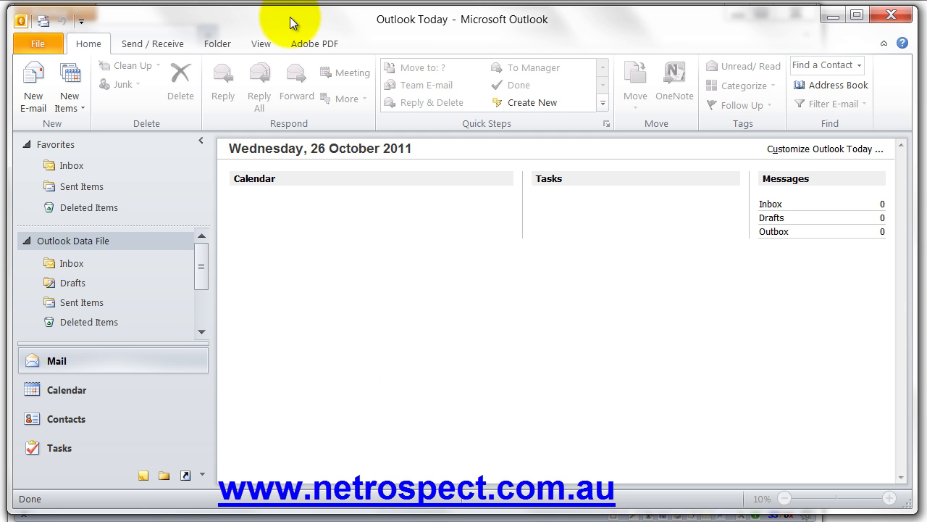
# Step: Reposition the Outlook window slightly and open the File > Info account page
pyautogui.click(287, 22)
pyautogui.moveTo(286, 22); pyautogui.dragTo(281, 20)
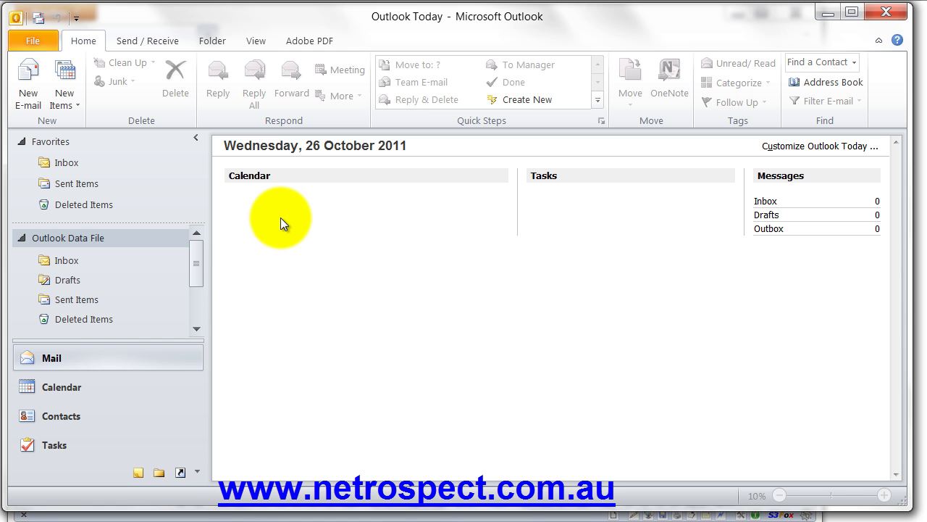
pyautogui.click(42, 41)
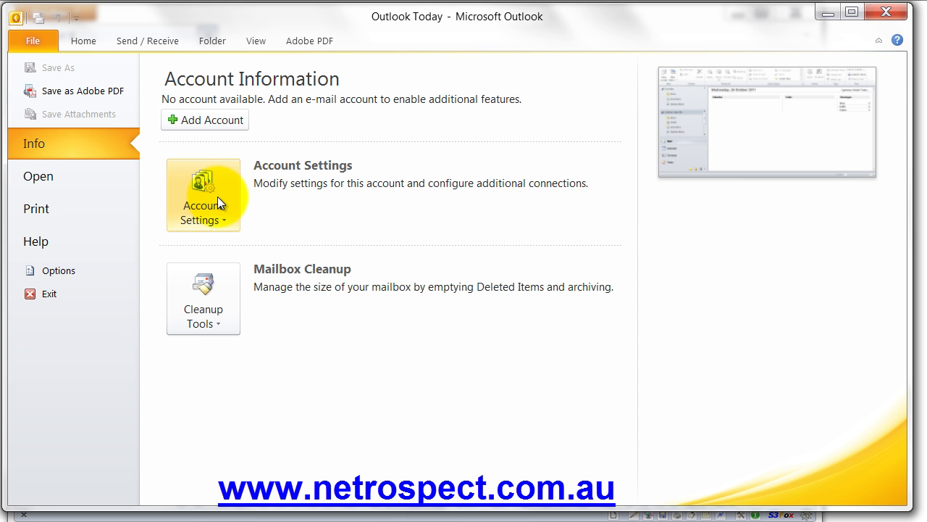
# Step: Start Add Account, choose manual server configuration, and advance to the service selection
pyautogui.click(224, 114)
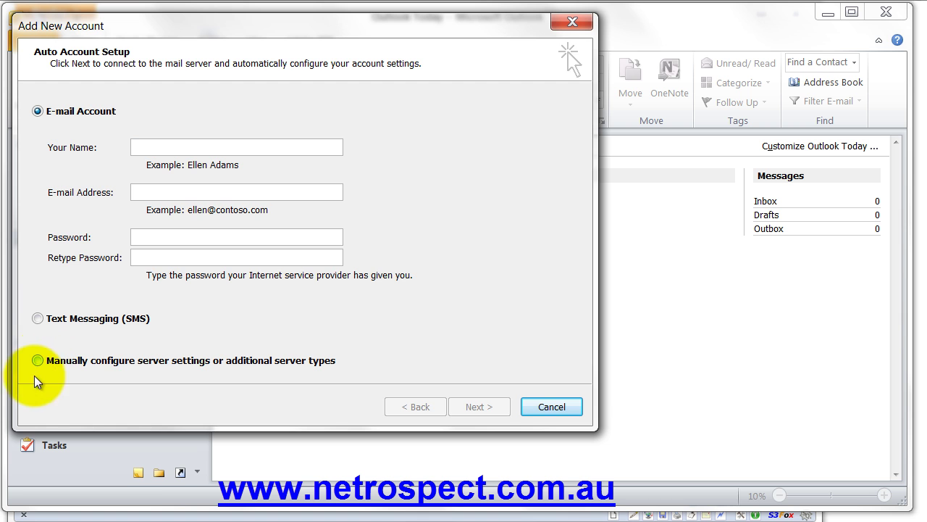
pyautogui.click(43, 361)
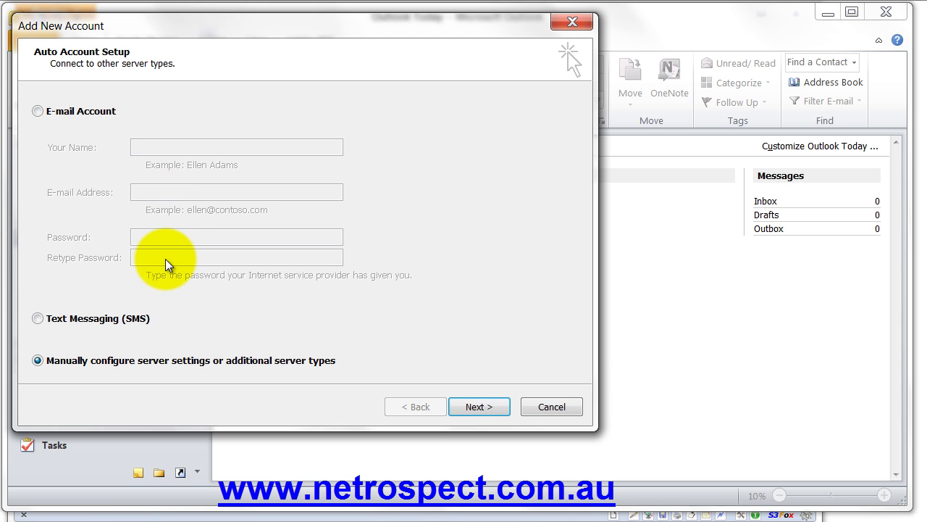
pyautogui.click(479, 407)
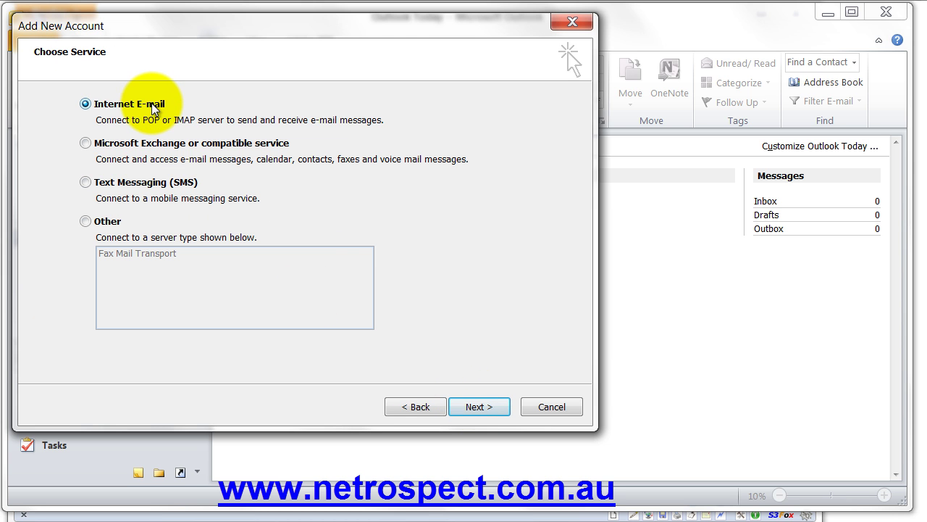
# Step: Enter the display name and e-mail address, with incoming server mail.websiterenos.com and outgoing mail.optusnet.com.au
pyautogui.click(476, 406)
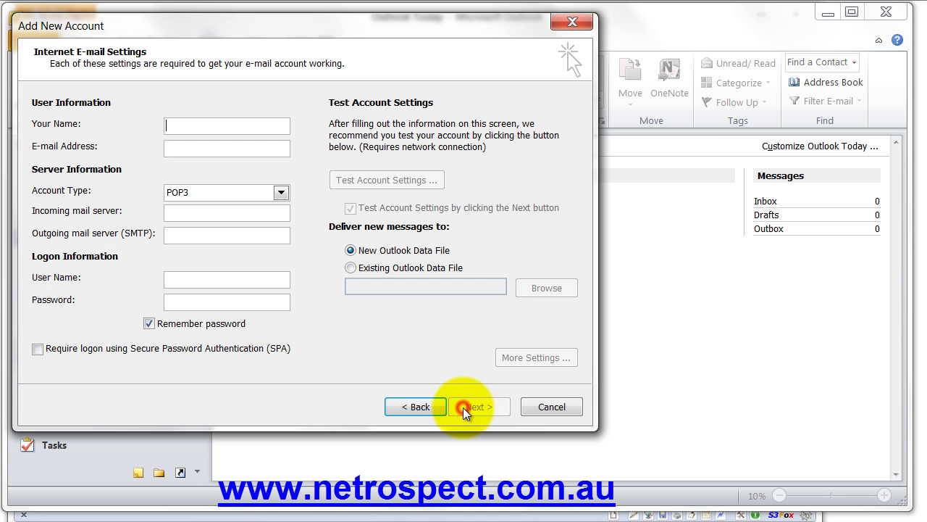
pyautogui.click(175, 127)
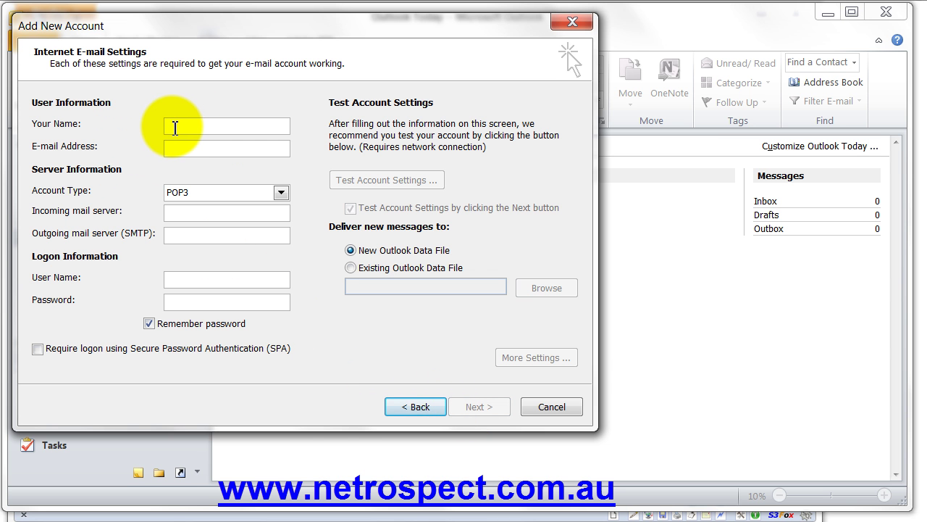
pyautogui.press('Tab')
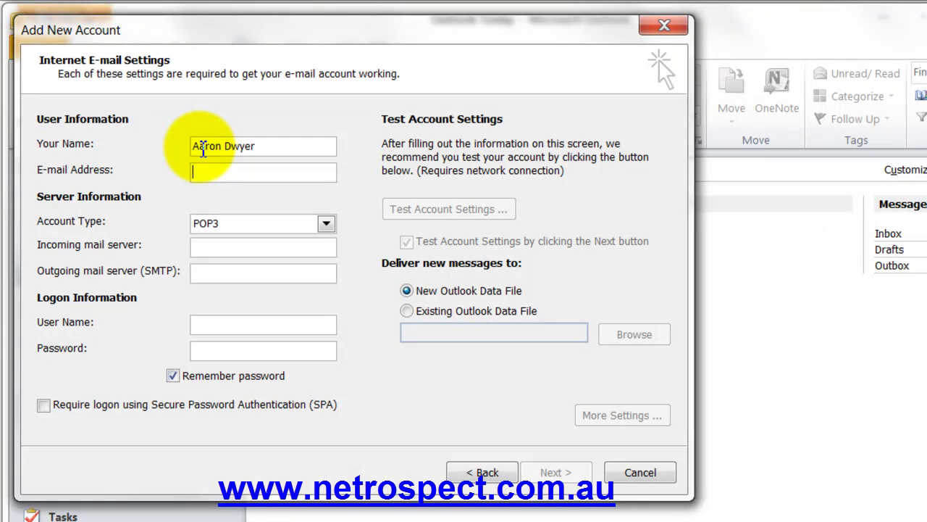
pyautogui.press('Tab')
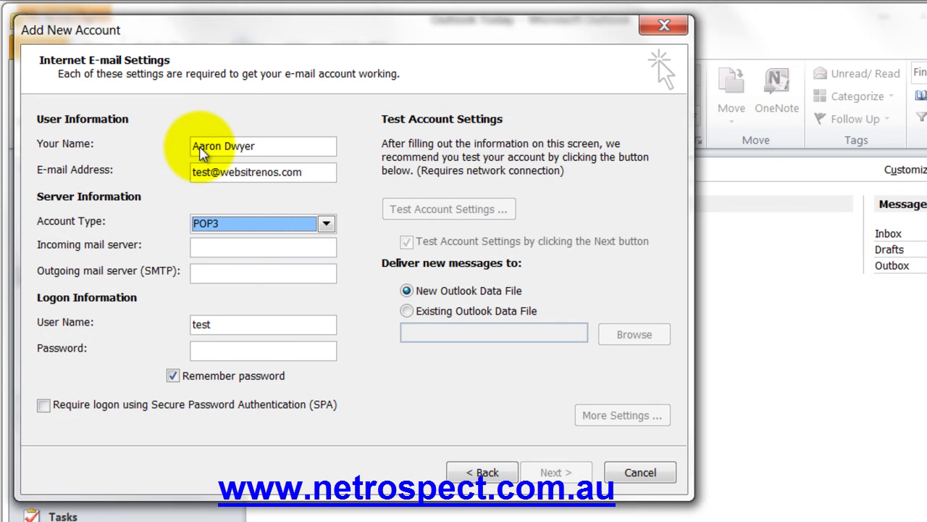
pyautogui.click(242, 247)
pyautogui.write('mail.website')
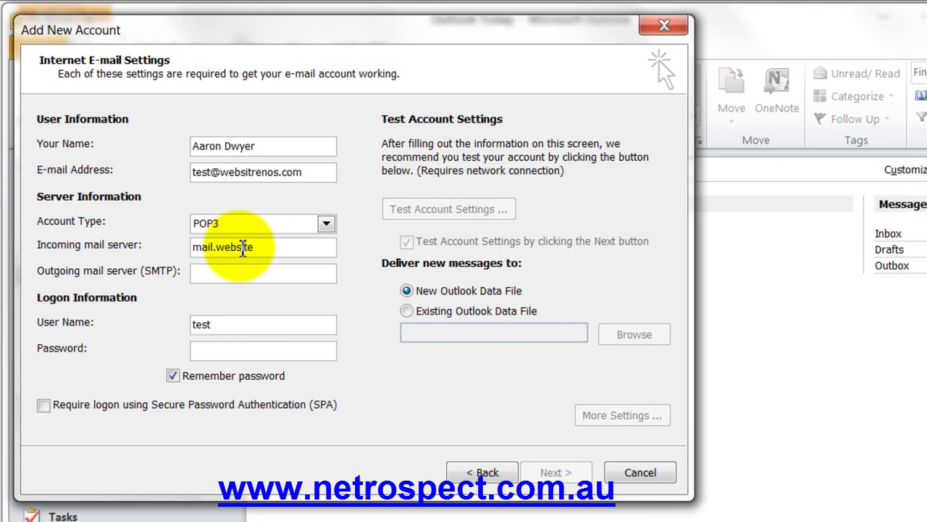
pyautogui.write('renos.com')
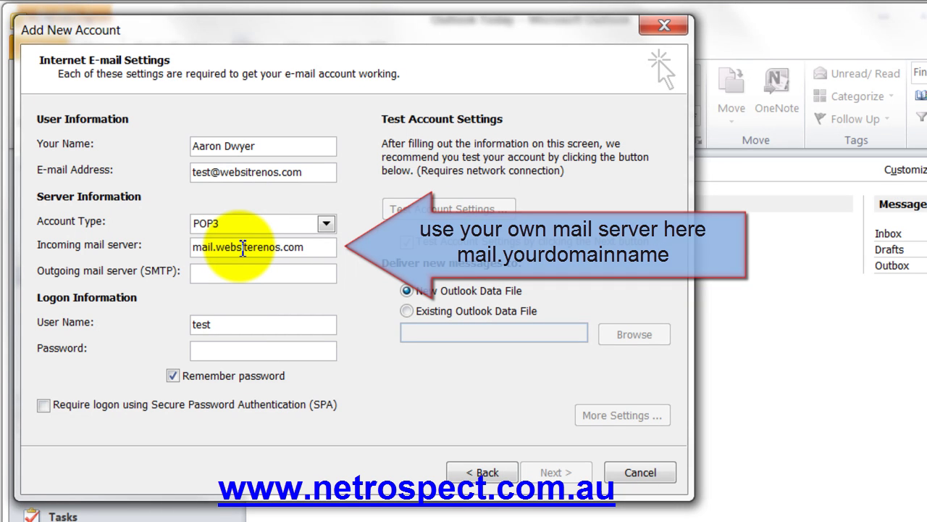
pyautogui.write('mail.optusnet.com.au')
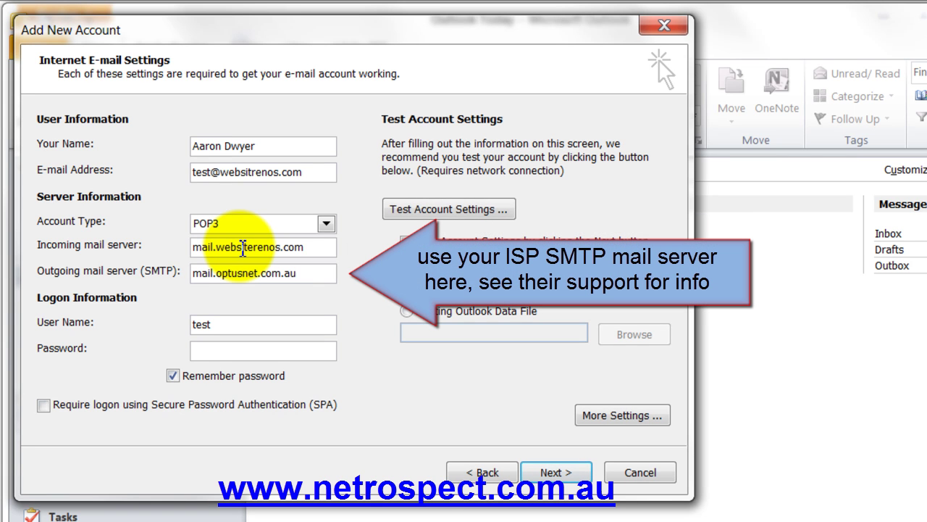
# Step: Set the logon user name to the full mailbox address and enter its password
pyautogui.press('Tab')
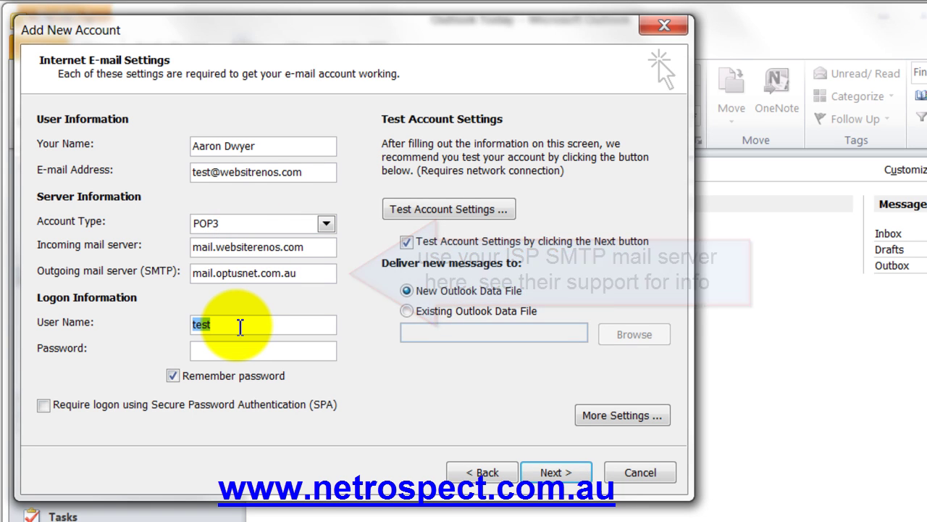
pyautogui.write('0')
pyautogui.press('BackSpace')
pyautogui.press('Tab')
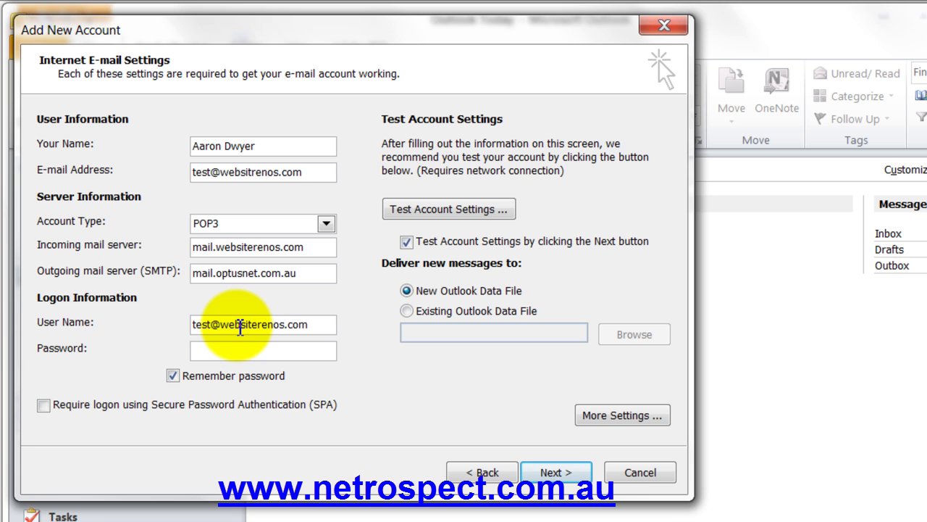
pyautogui.write('***********')
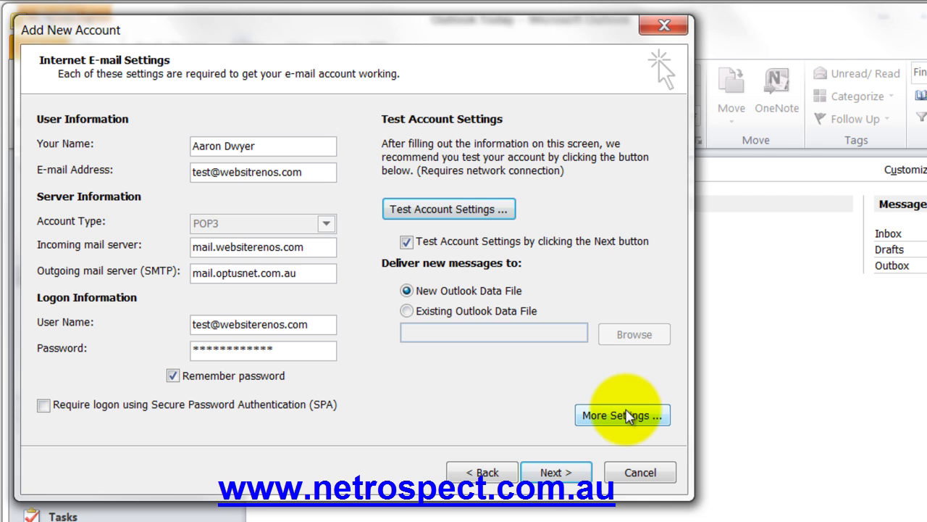
# Step: In More Settings, require outgoing server authentication using the separate ISP user name and password
pyautogui.click(626, 417)
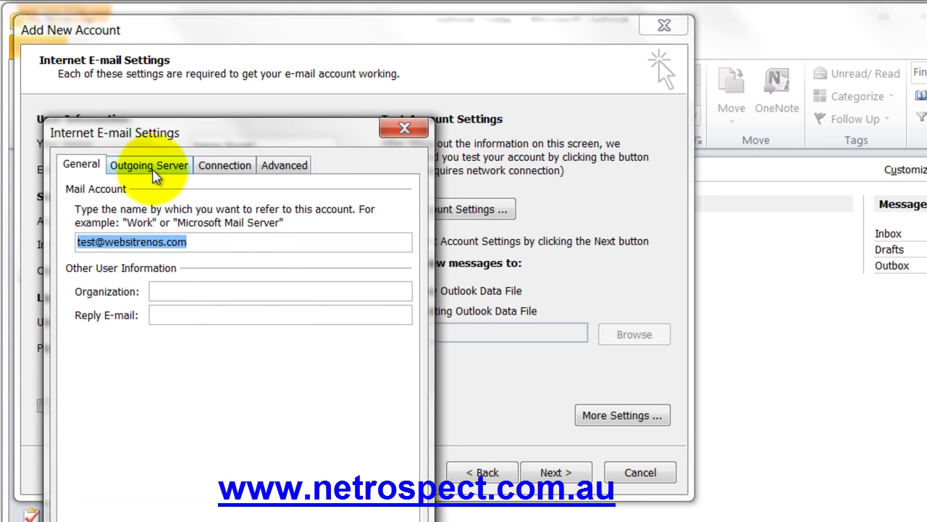
pyautogui.click(176, 289)
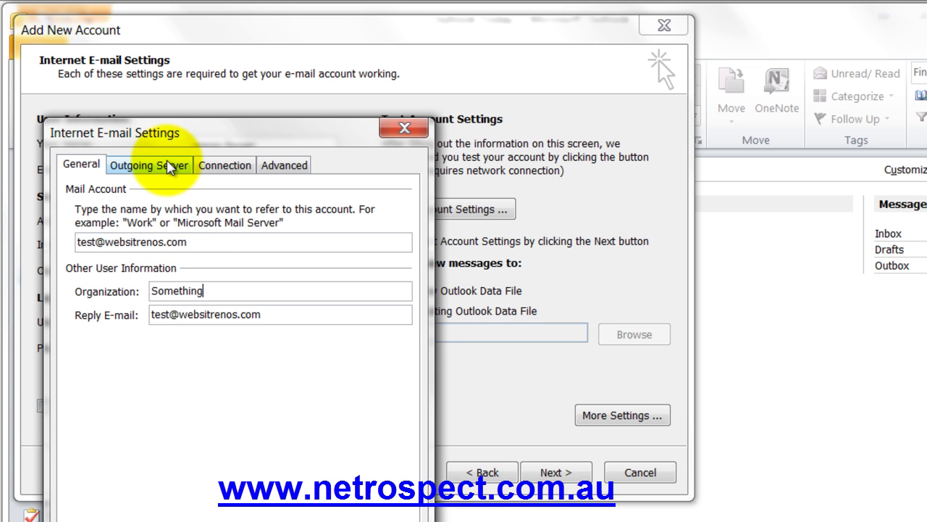
pyautogui.click(167, 164)
pyautogui.click(124, 191)
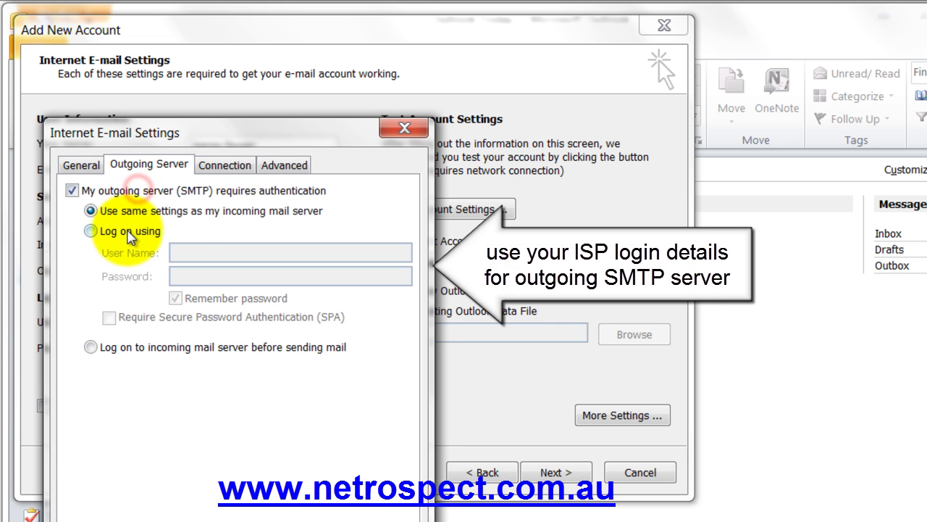
pyautogui.click(129, 234)
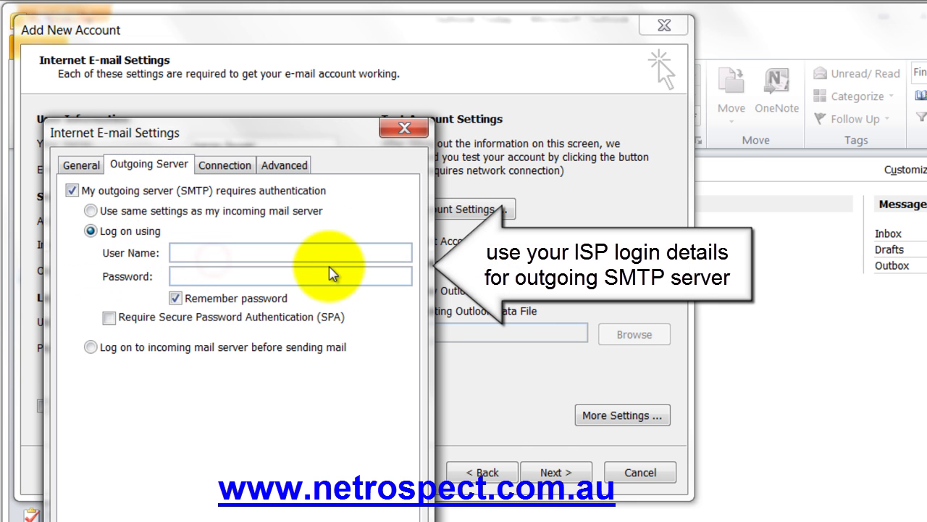
pyautogui.press('Tab')
pyautogui.write('********')
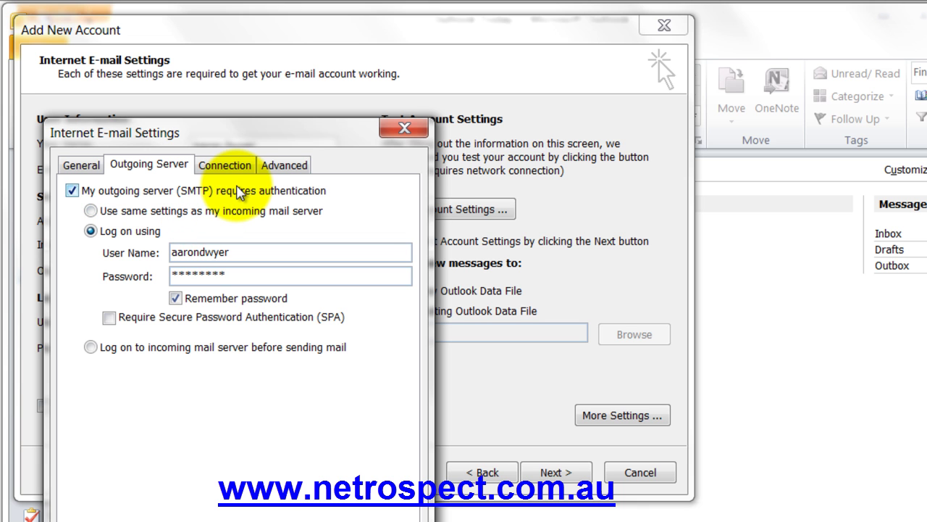
pyautogui.click(248, 165)
pyautogui.click(94, 165)
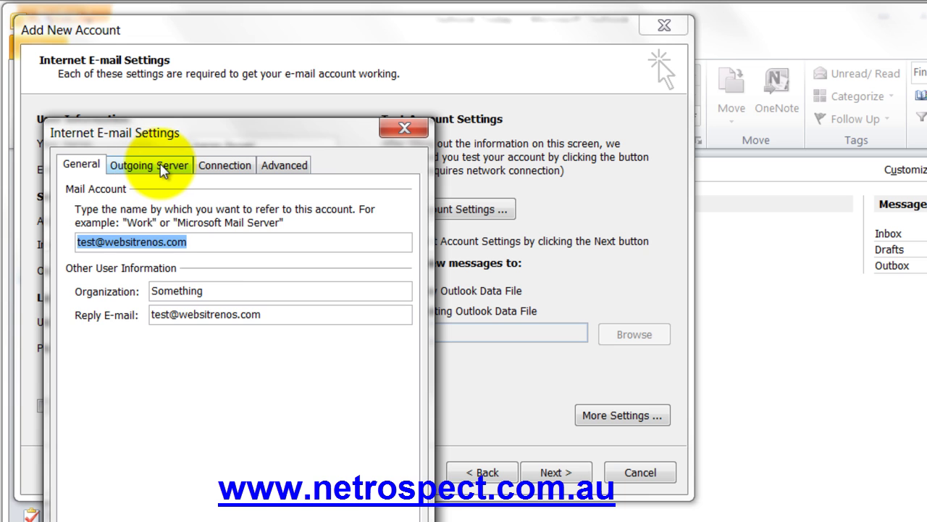
# Step: On the Advanced tab, set removal to 7 days, untick 'Leave a copy of messages on the server', and click OK
pyautogui.click(282, 165)
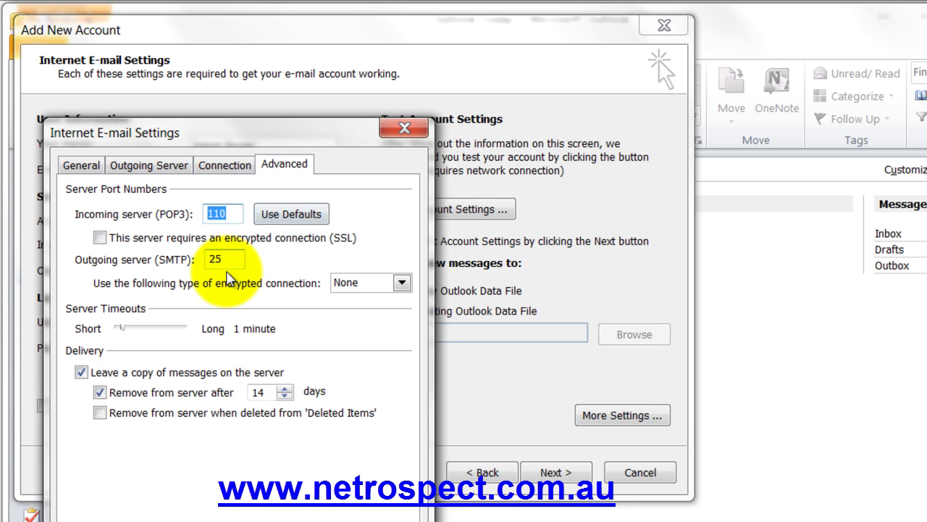
pyautogui.doubleClick(230, 259)
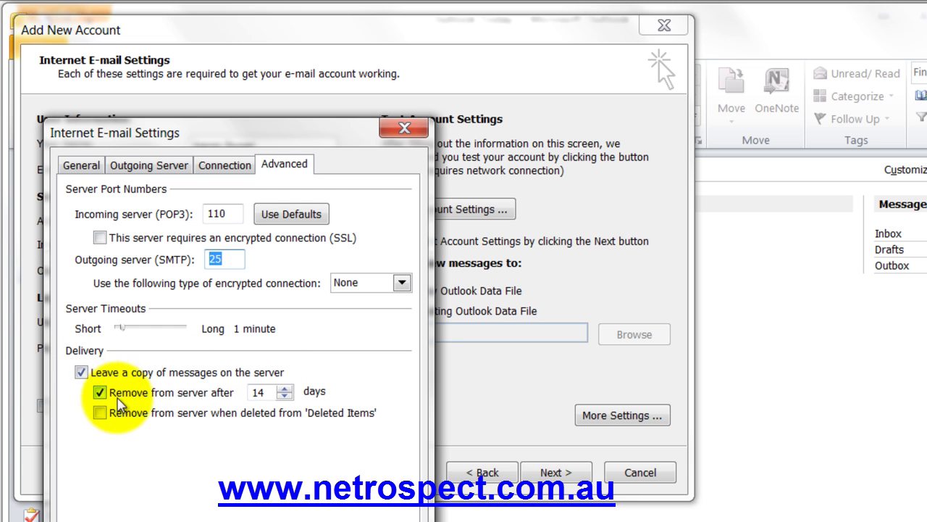
pyautogui.doubleClick(261, 392)
pyautogui.write('7')
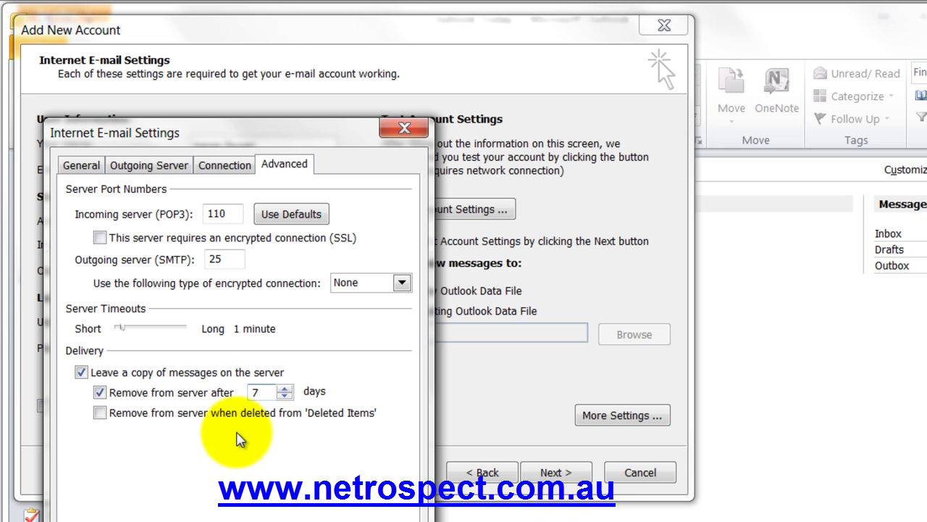
pyautogui.click(80, 371)
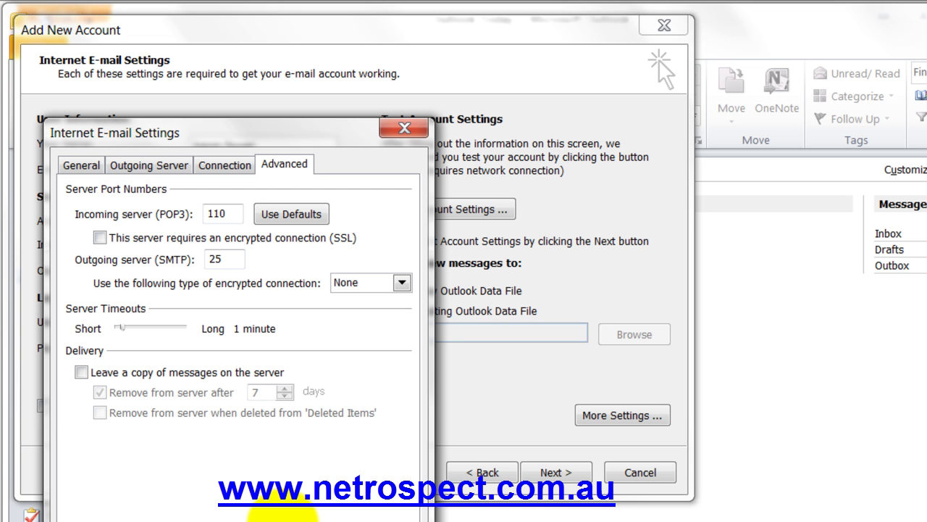
pyautogui.click(80, 371)
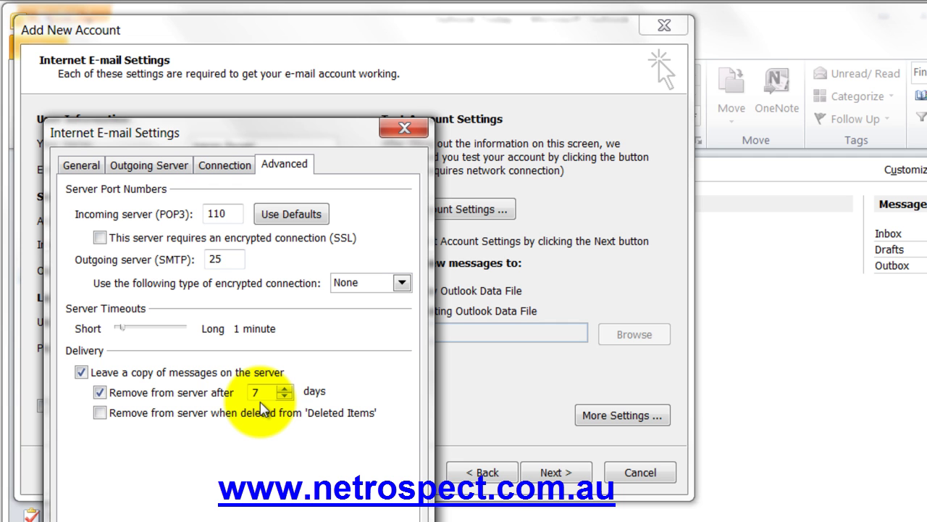
pyautogui.click(80, 372)
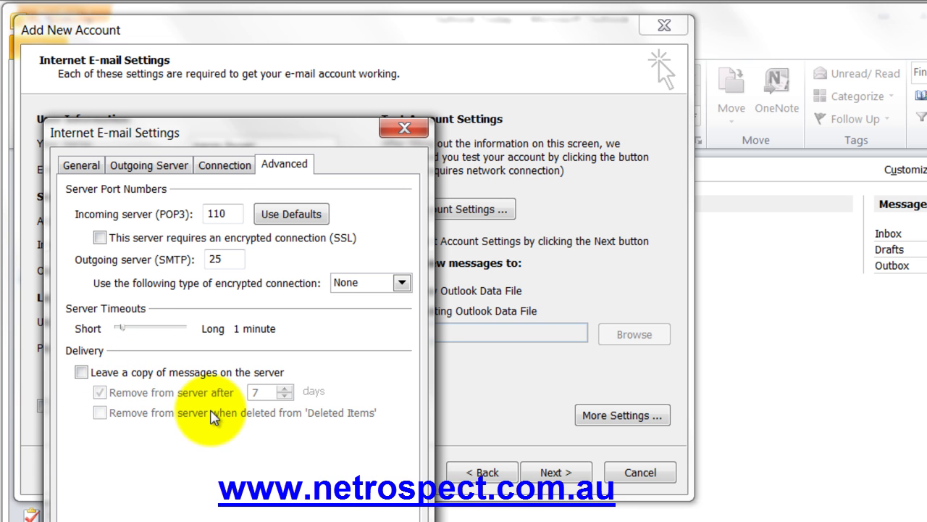
pyautogui.click(222, 164)
pyautogui.click(76, 154)
pyautogui.click(284, 505)
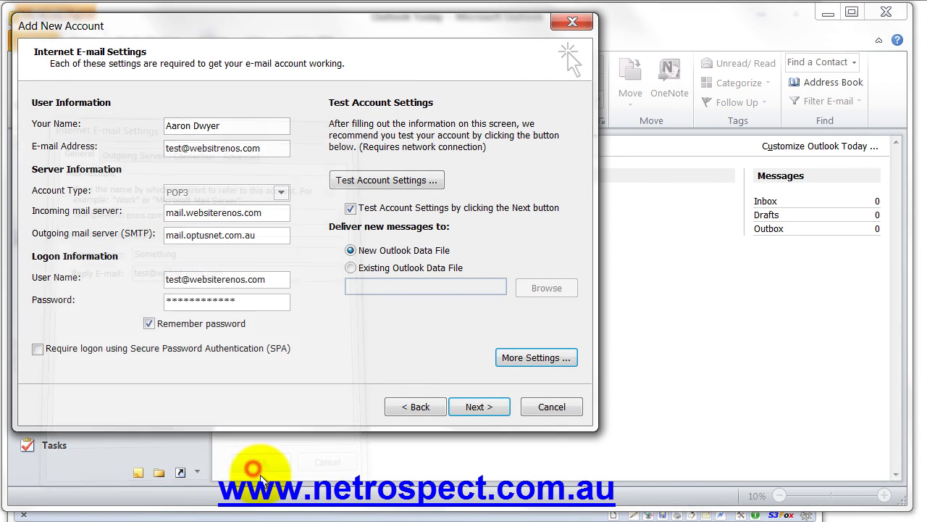
# Step: Run Test Account Settings and close the results once both tasks complete
pyautogui.click(417, 180)
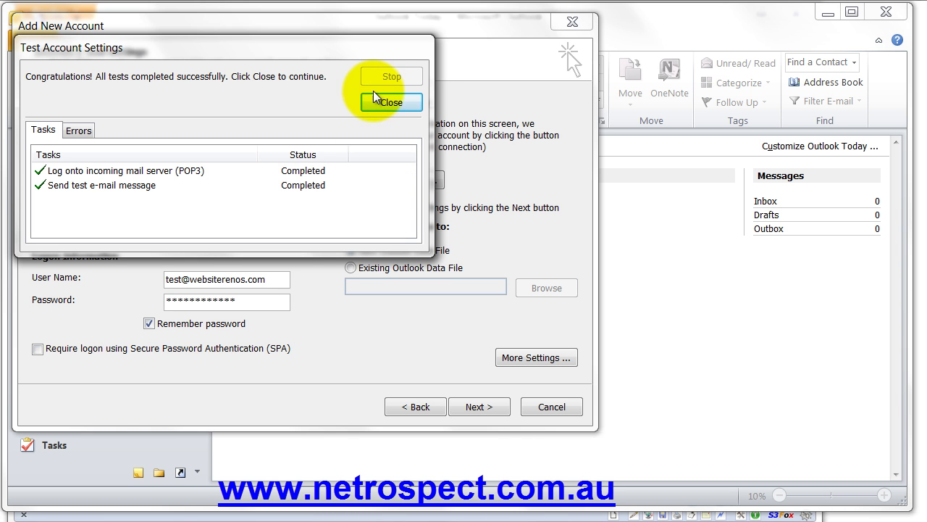
pyautogui.click(392, 102)
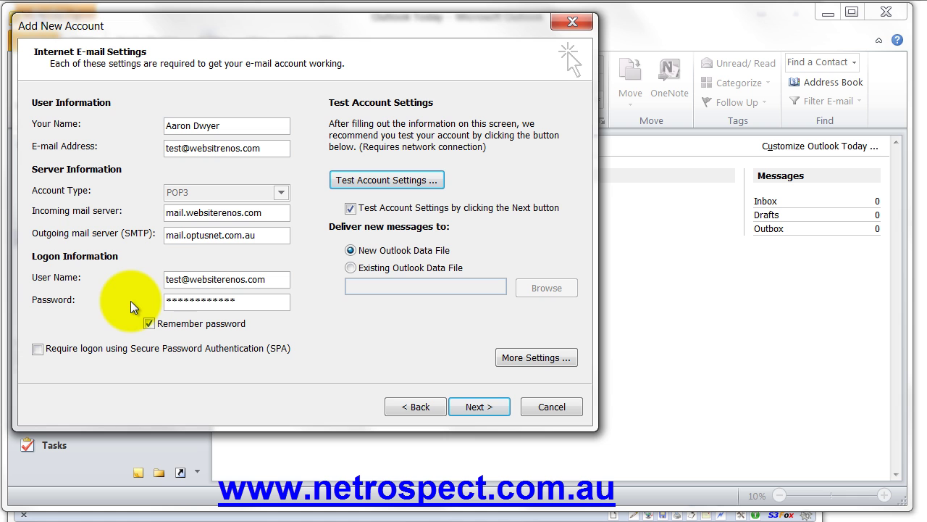
# Step: Recheck the Outgoing Server logon settings, then advance through the account test to the Congratulations page
pyautogui.click(550, 357)
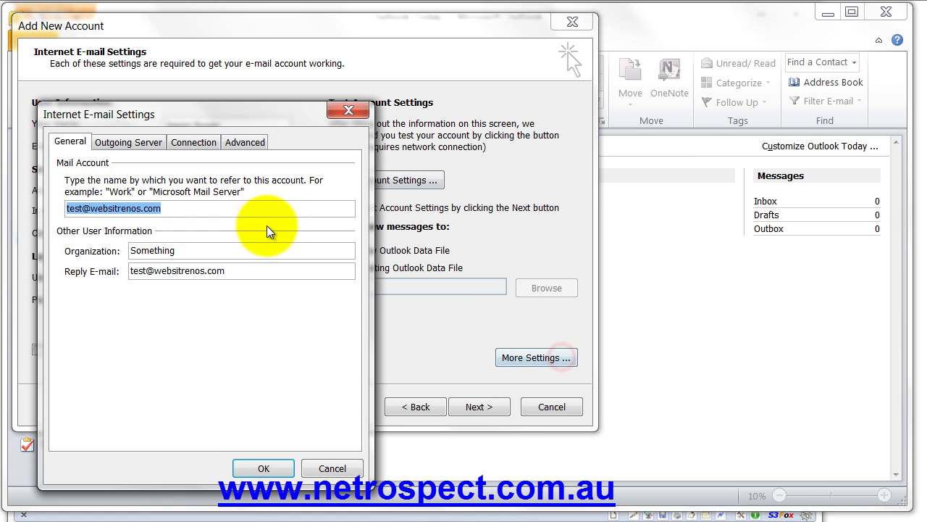
pyautogui.click(128, 142)
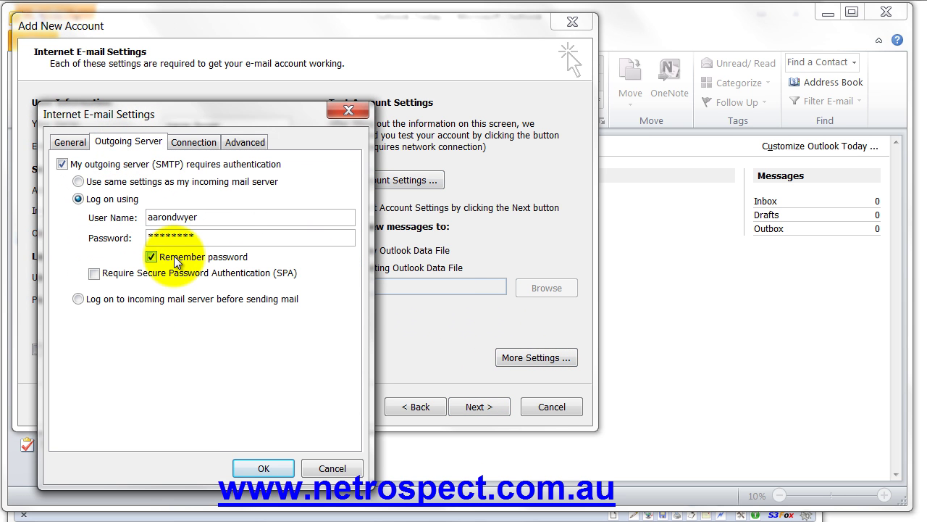
pyautogui.click(263, 468)
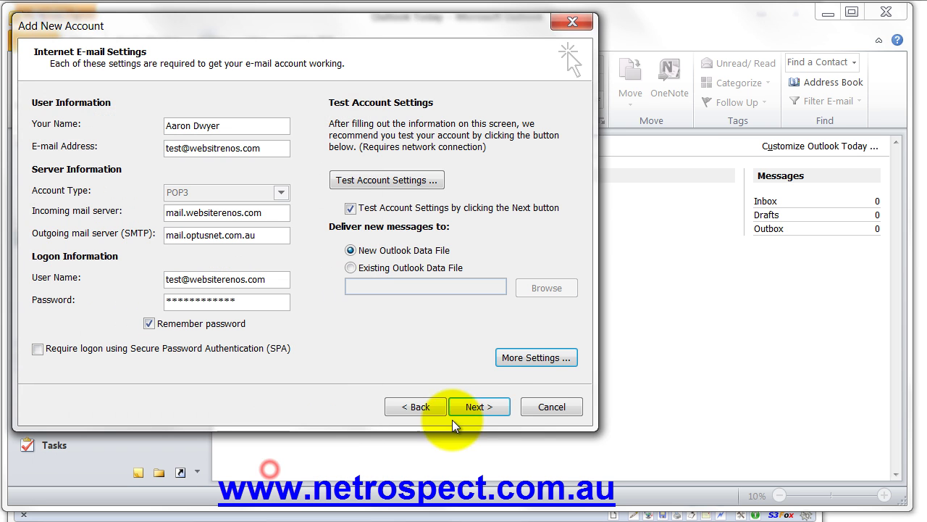
pyautogui.click(483, 407)
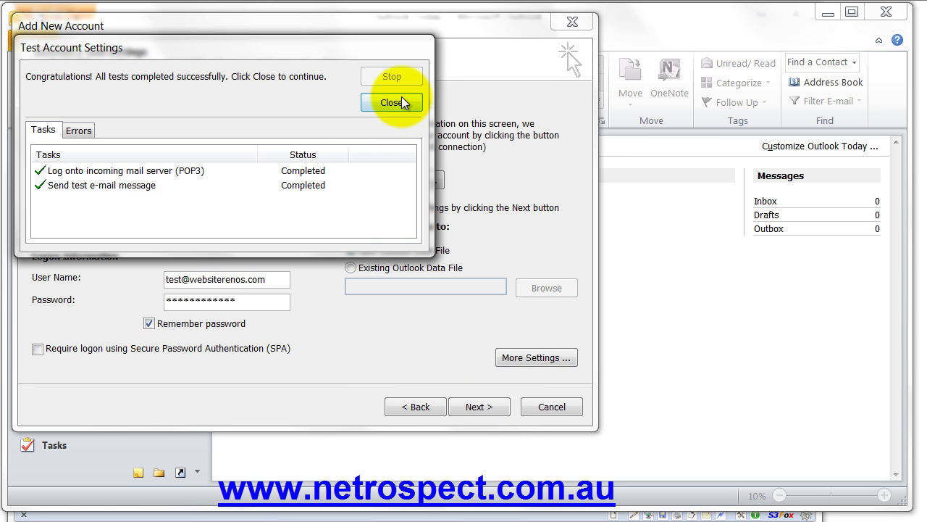
pyautogui.click(402, 100)
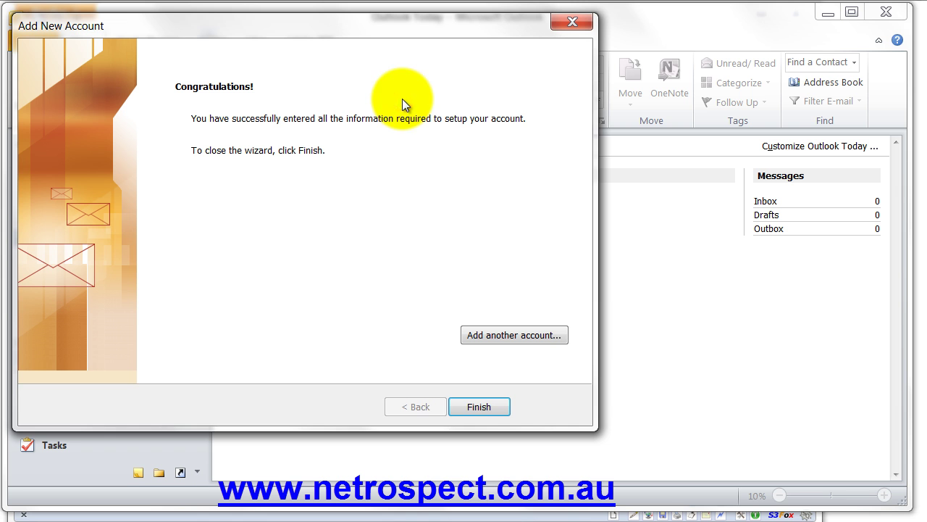
# Step: Finish the wizard and open the empty Outlook Data File Inbox
pyautogui.click(471, 406)
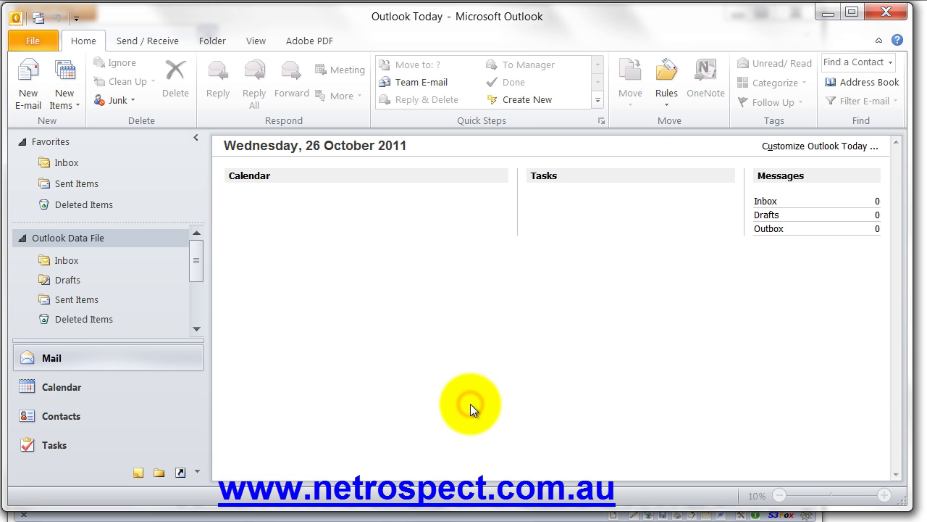
pyautogui.click(76, 262)
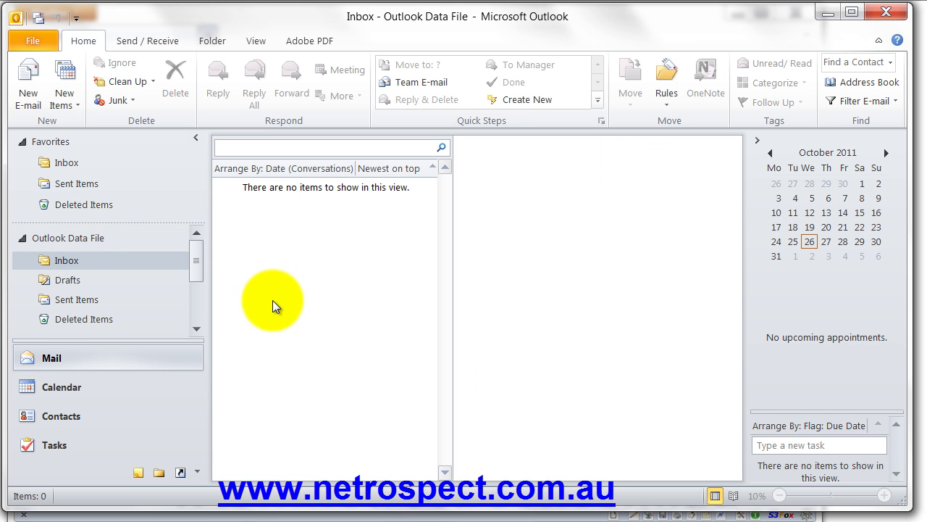